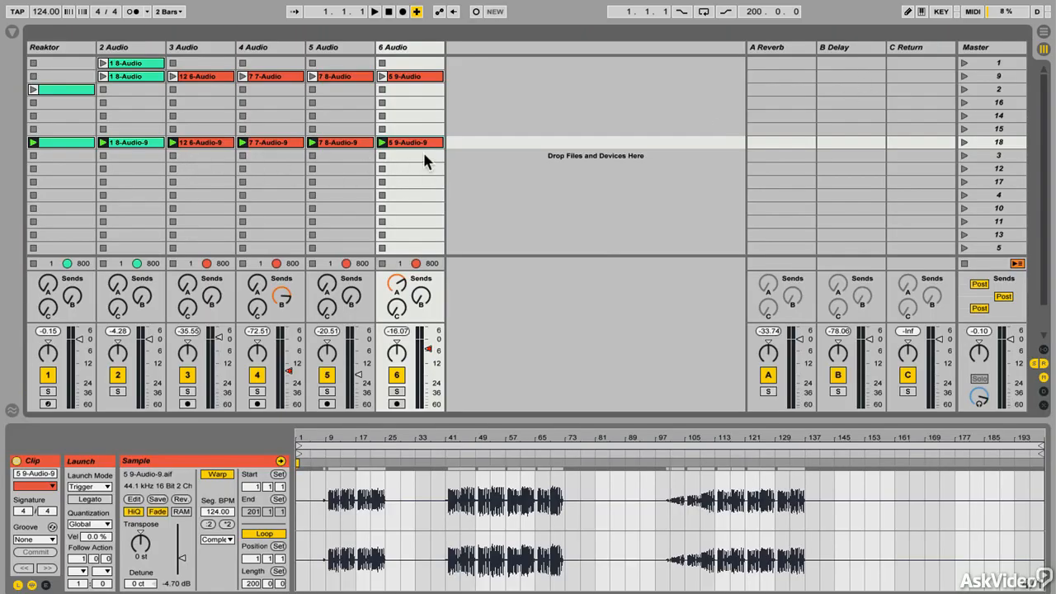
Switch to the Arrangement View and inspect the device chains of the 4 Audio, 3 Audio and Reaktor tracks
key("Tab")
left_click(867, 73)
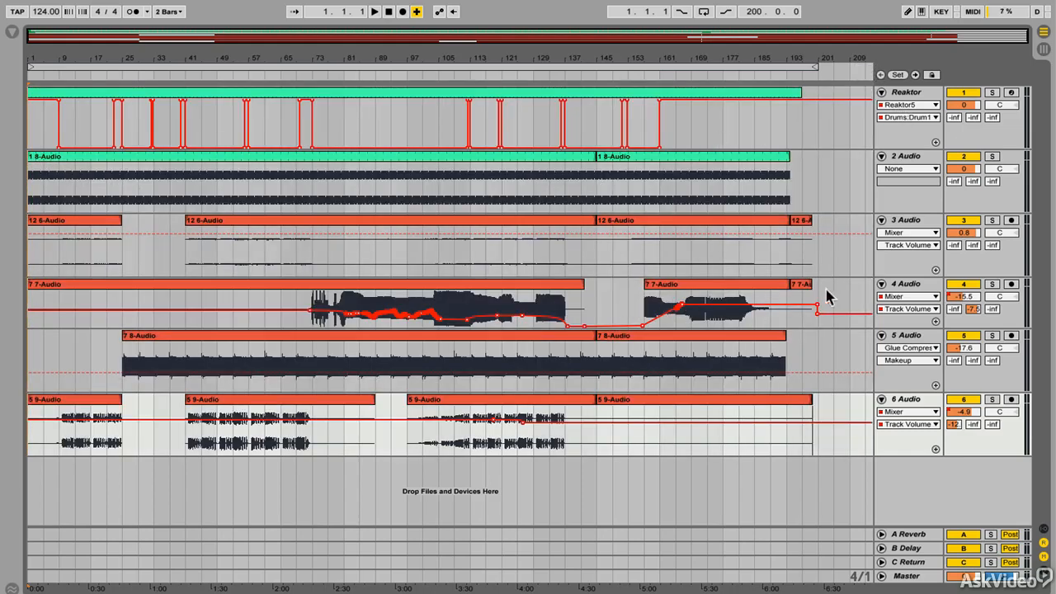
double_click(906, 291)
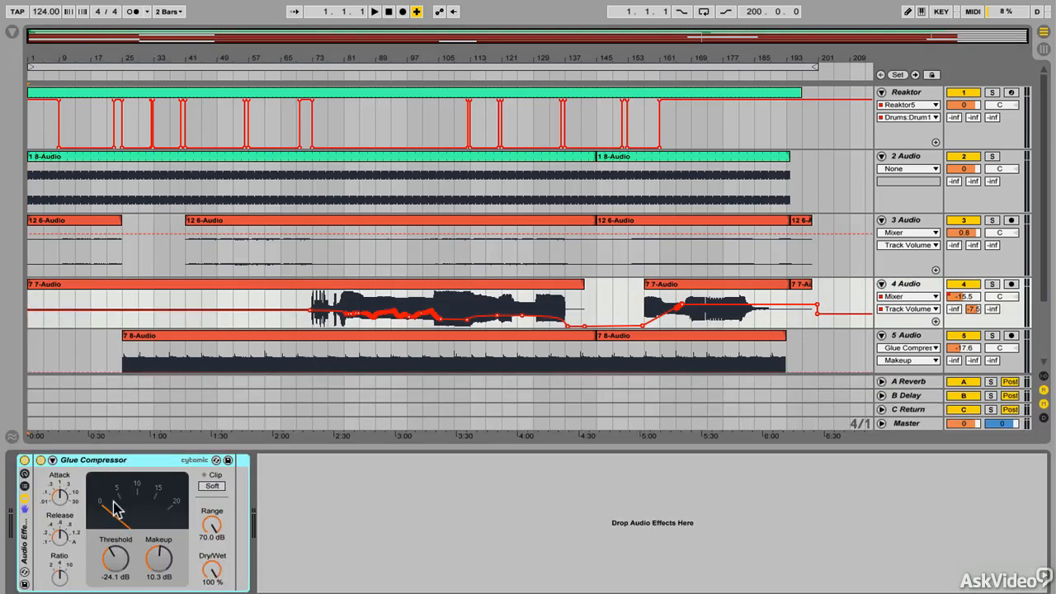
left_click(907, 223)
left_click(899, 287)
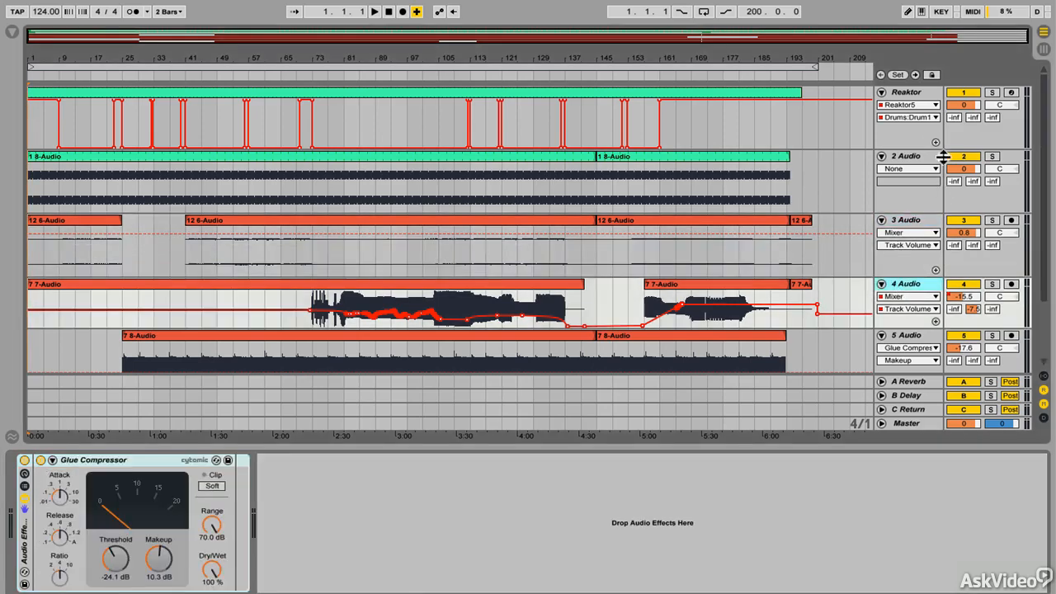
left_click(906, 93)
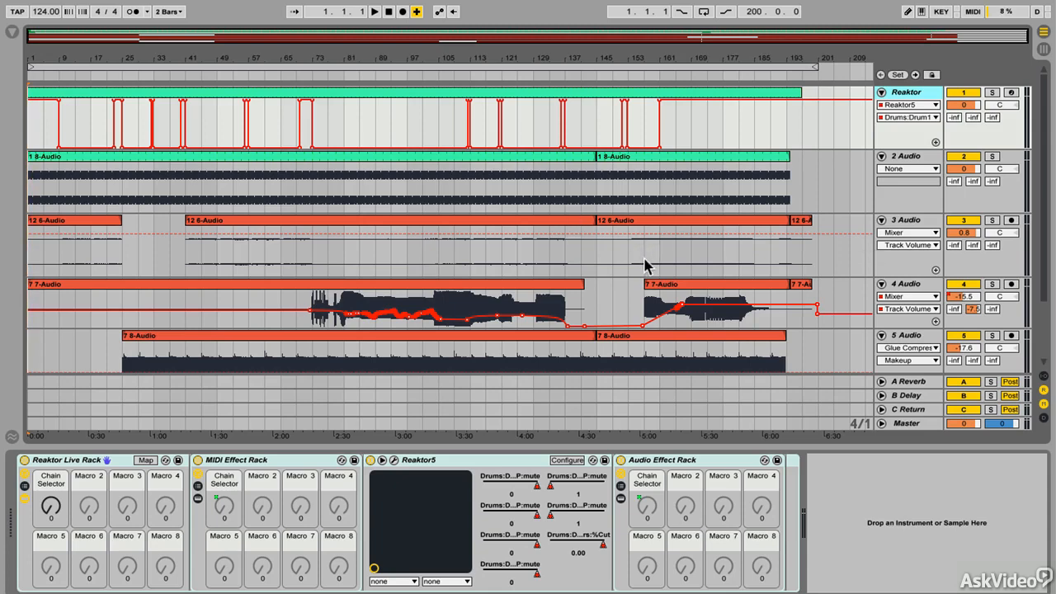
scroll(645, 264, "down", 3)
scroll(643, 270, "up", 3)
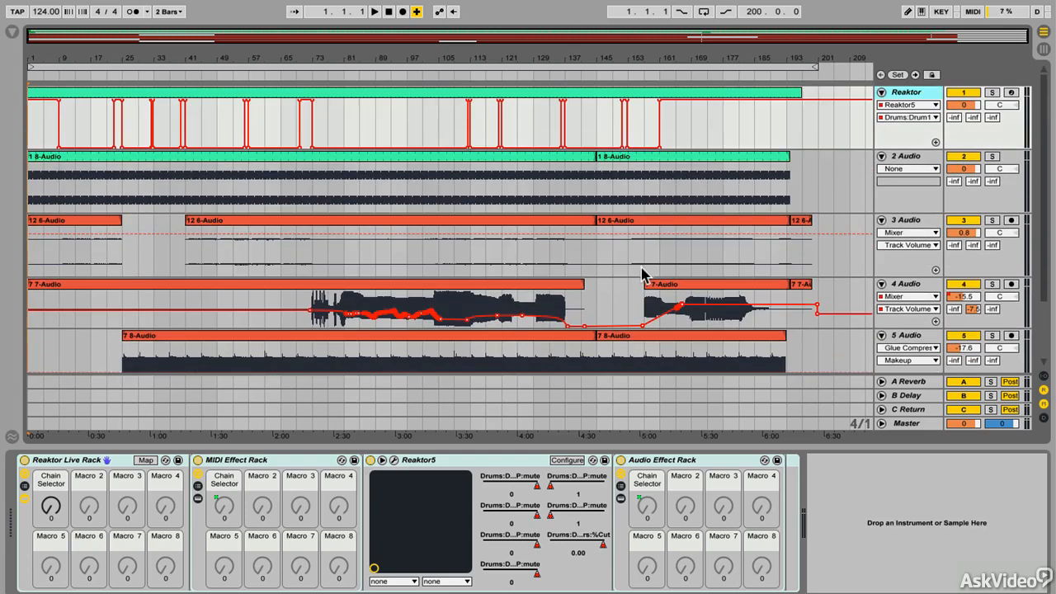
Select the full 200-bar loop range from bar 1 to bar 201 across all tracks in the arrangement
left_click(334, 65)
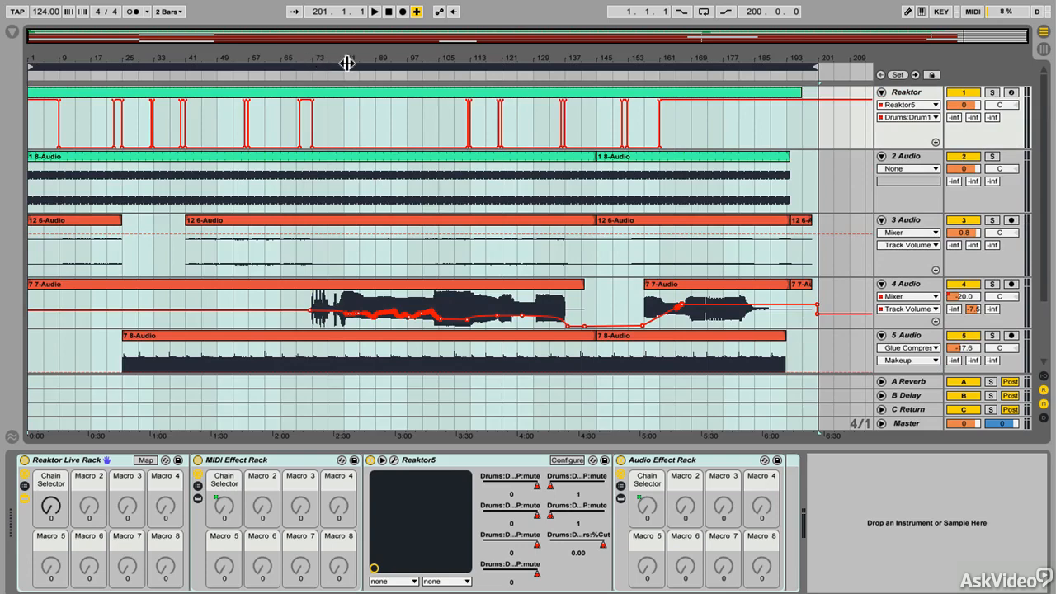
scroll(353, 141, "down", 3)
scroll(353, 142, "up", 3)
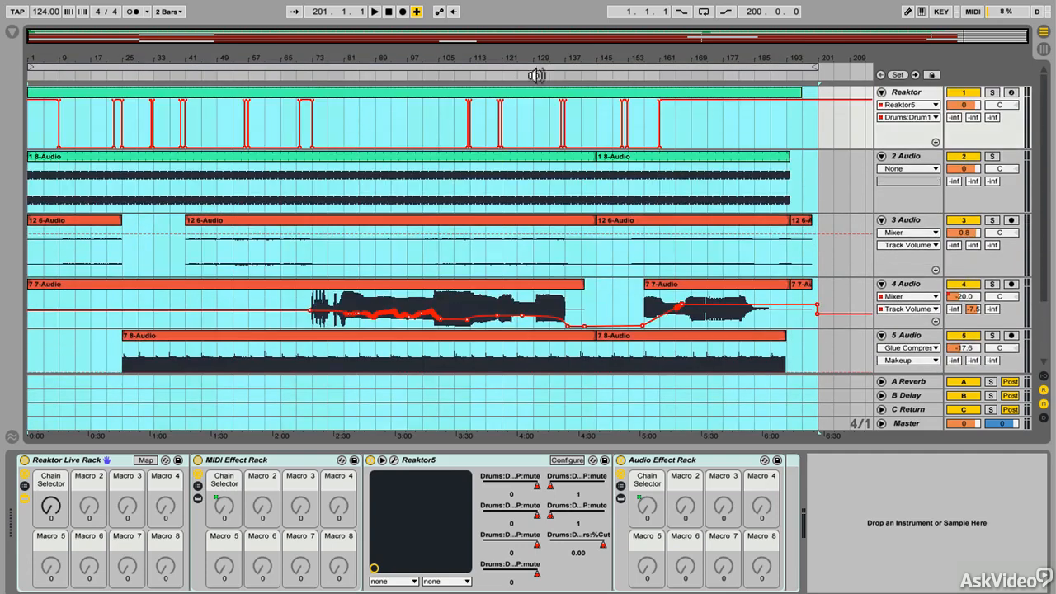
scroll(759, 307, "down", 3)
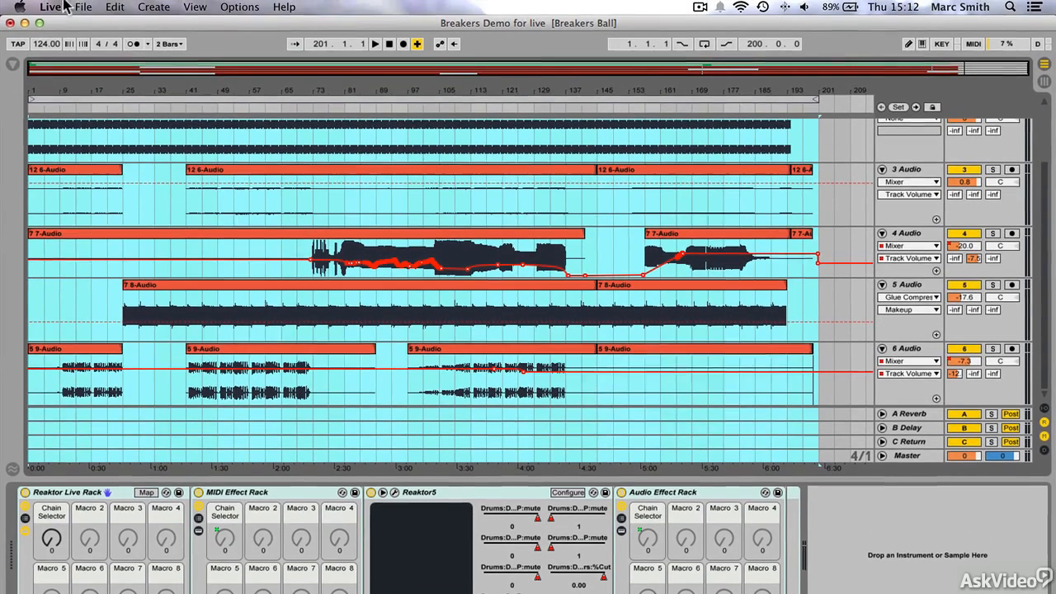
Start an audio export with the rendered track set to Individual Tracks, keeping WAV at 44100 Hz and 24-bit
left_click(82, 7)
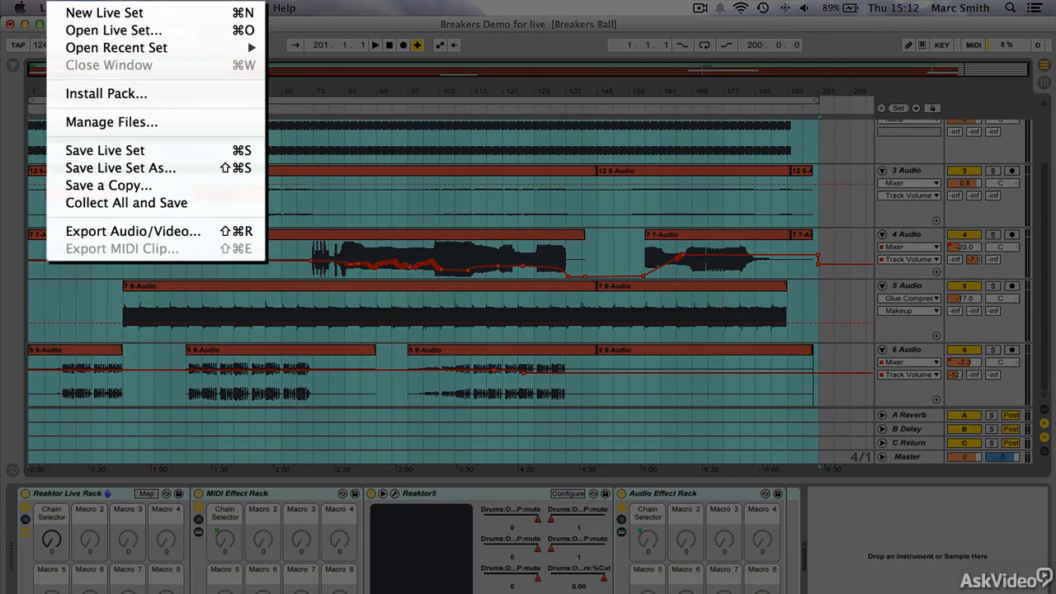
mouse_move(51, 7)
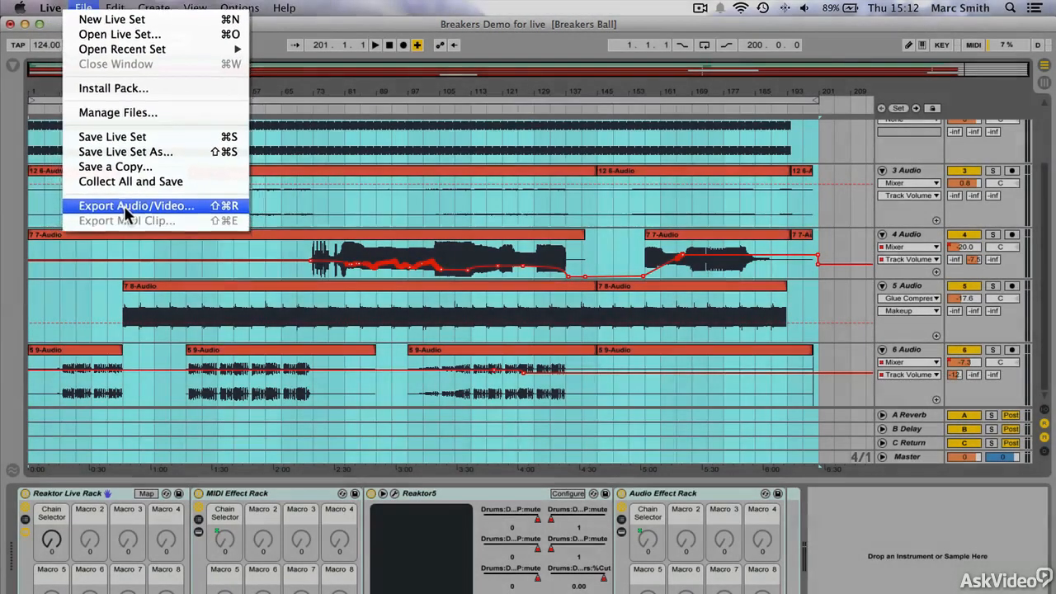
left_click(118, 233)
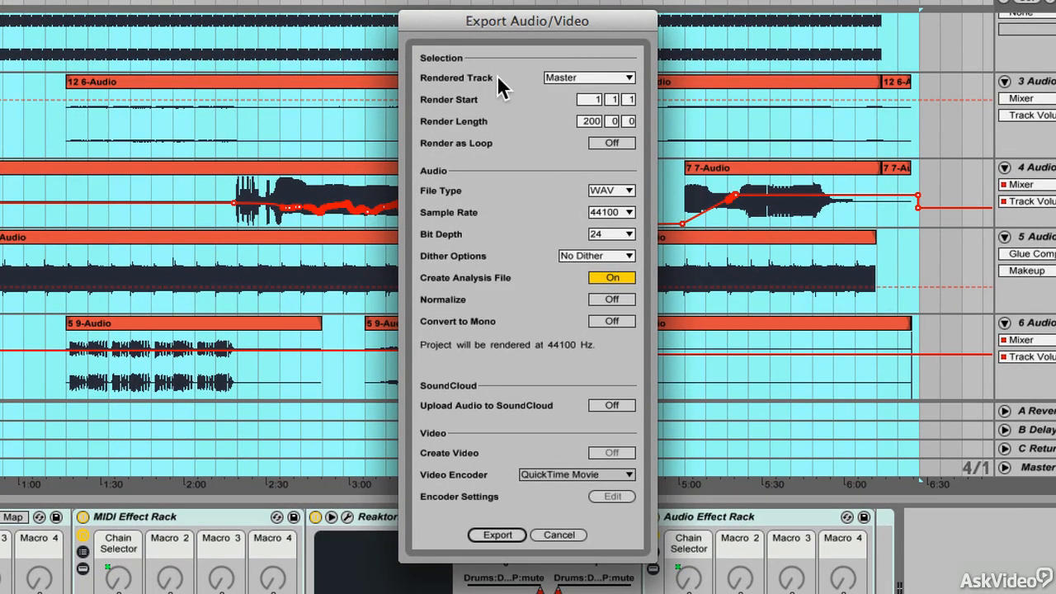
left_click(608, 87)
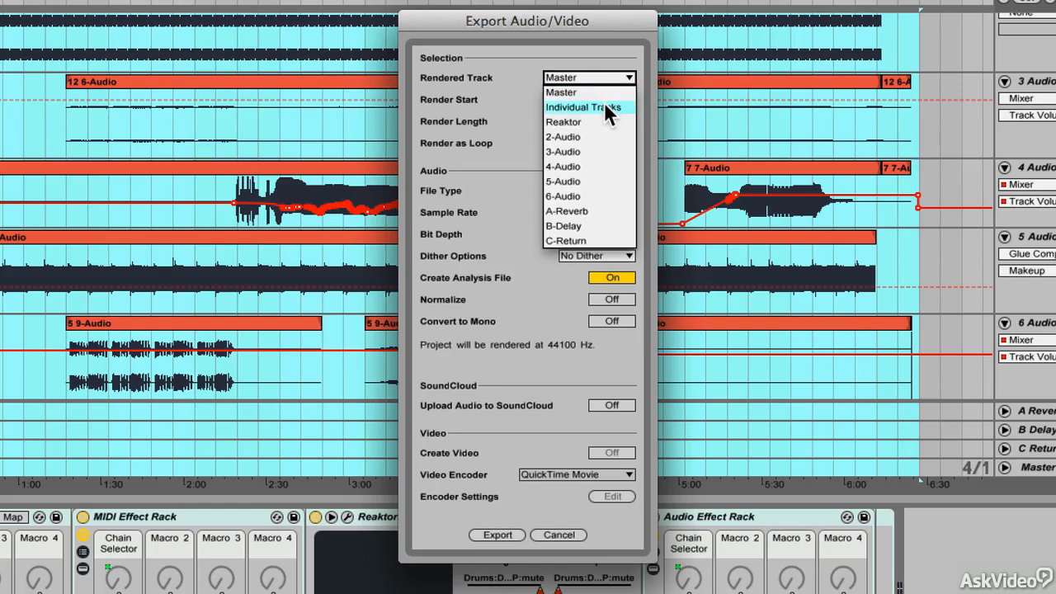
left_click(604, 107)
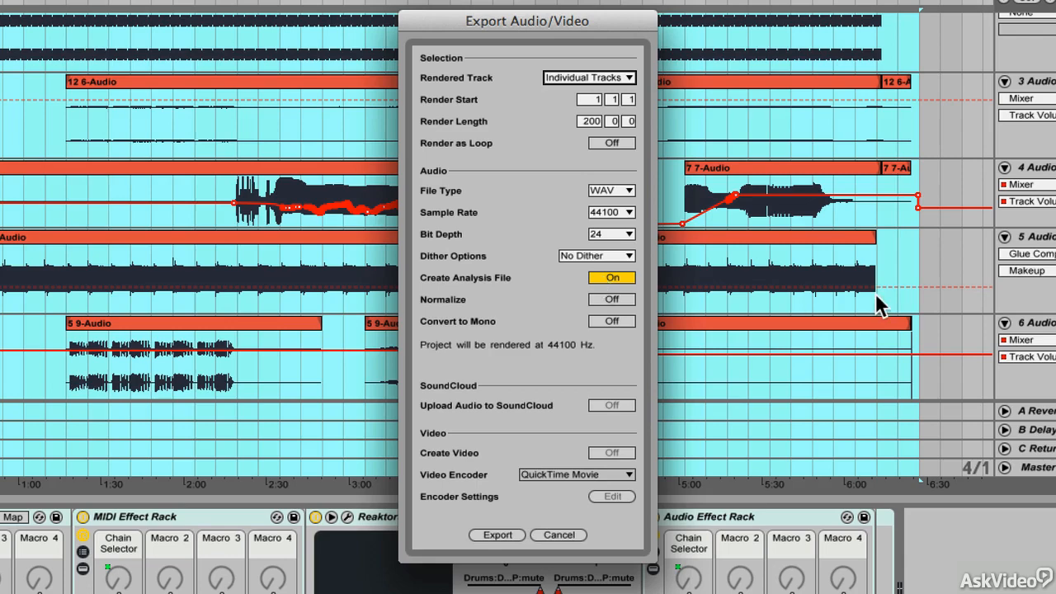
left_click(498, 534)
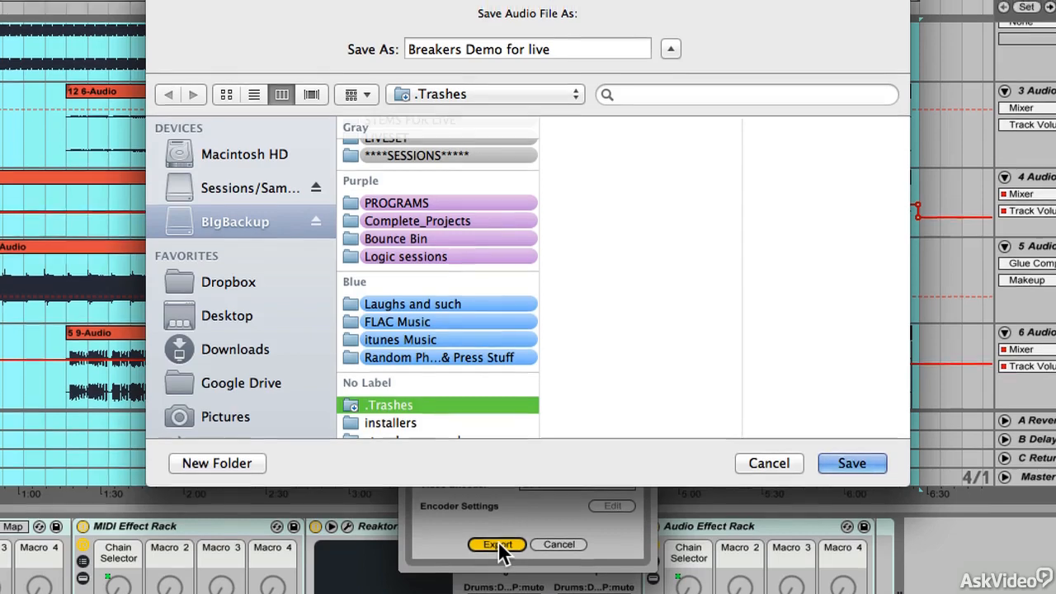
Choose the STEMS FOR LIVE folder on the BIgBackup drive as the export destination
scroll(489, 385, "up", 2)
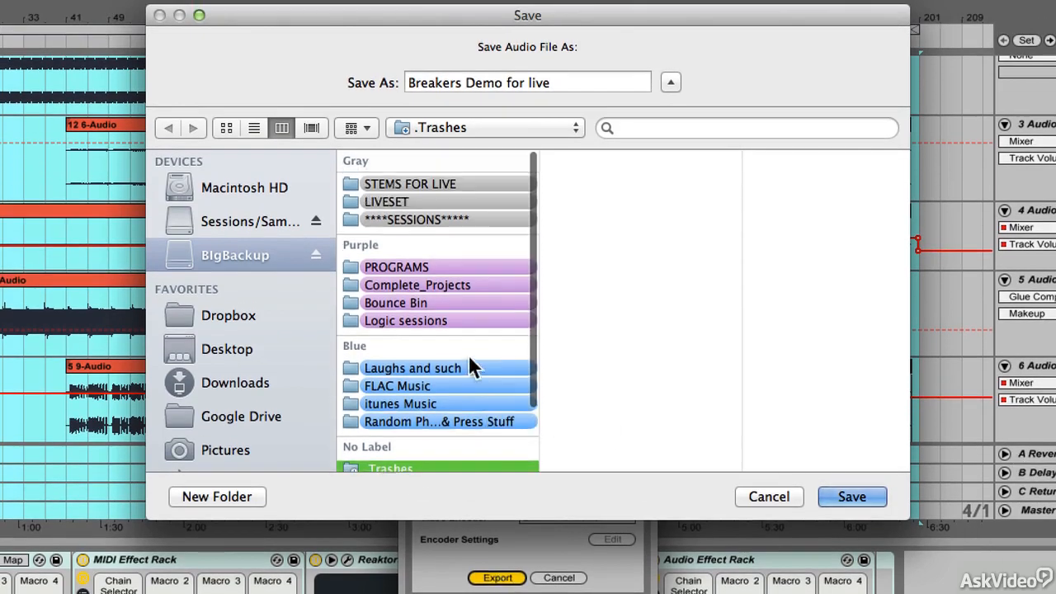
left_click(417, 183)
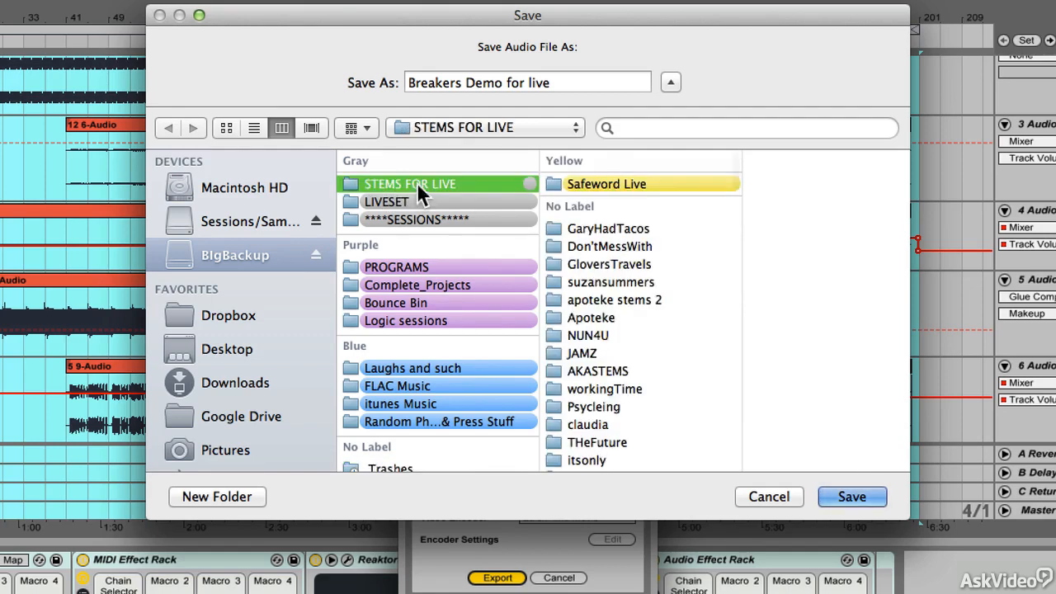
scroll(642, 233, "down", 5)
scroll(641, 233, "down", 10)
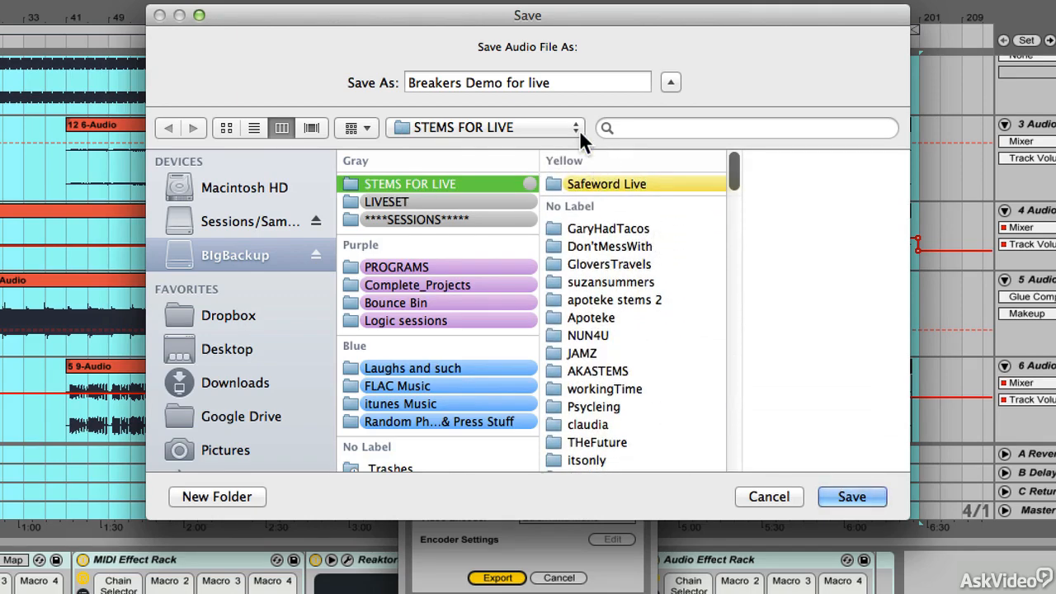
Create a new folder named "Breakers Ball" inside STEMS FOR LIVE
left_click(207, 497)
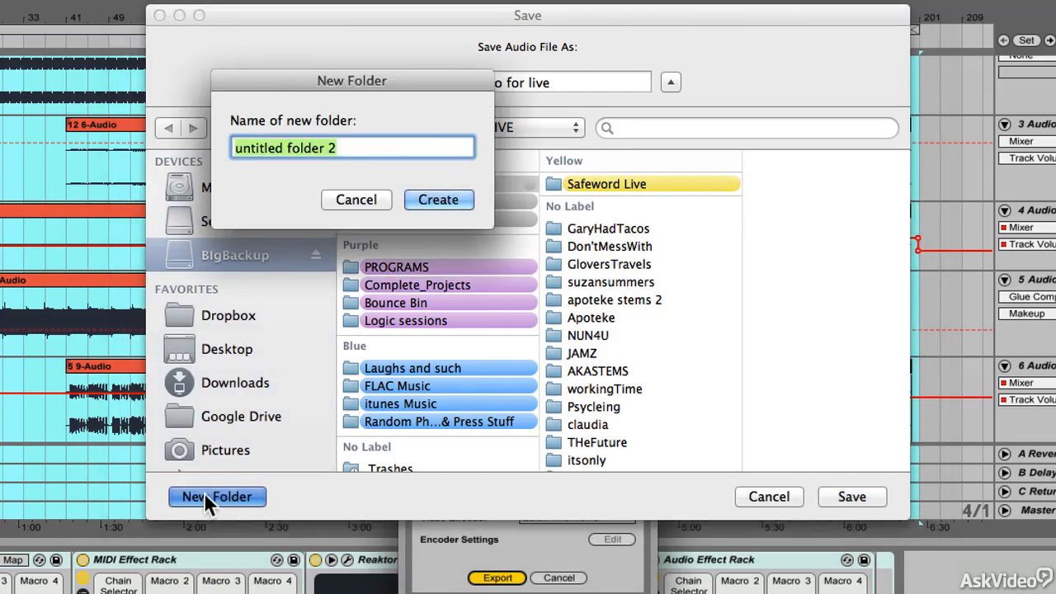
type("Breakers Bg")
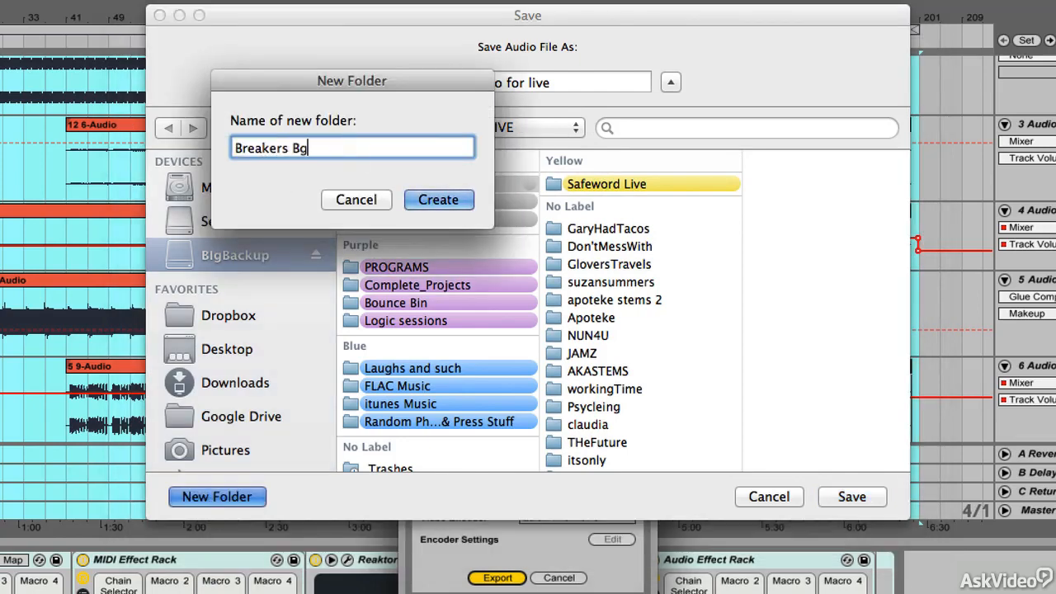
key("BackSpace")
type("all")
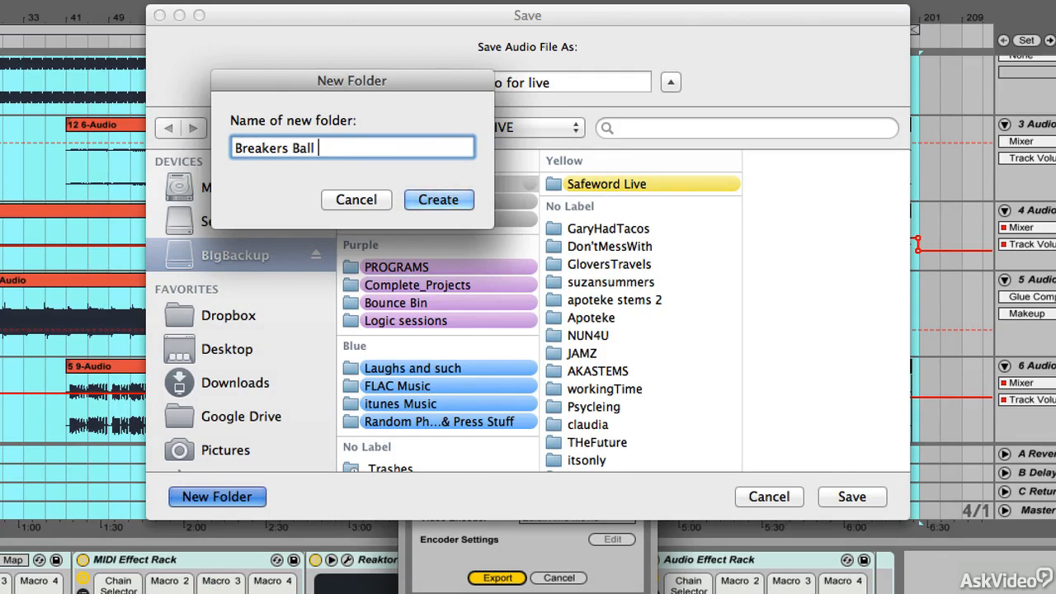
key("Return")
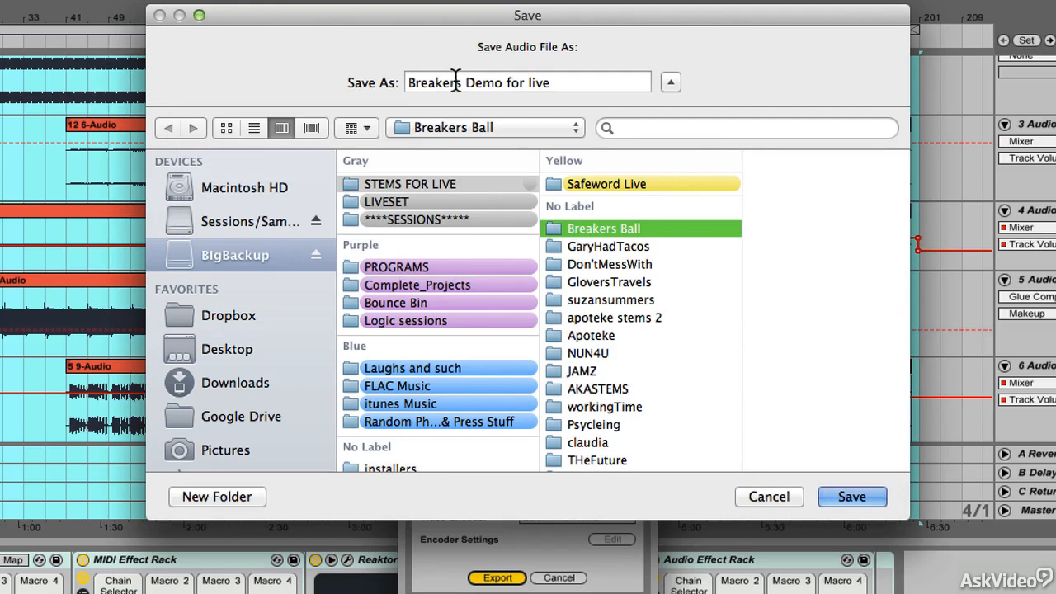
Name the exported audio "BreakersBall" and save the stems into the Breakers Ball folder
left_click_drag(456, 83, 583, 83)
key("BackSpace")
type("Ba")
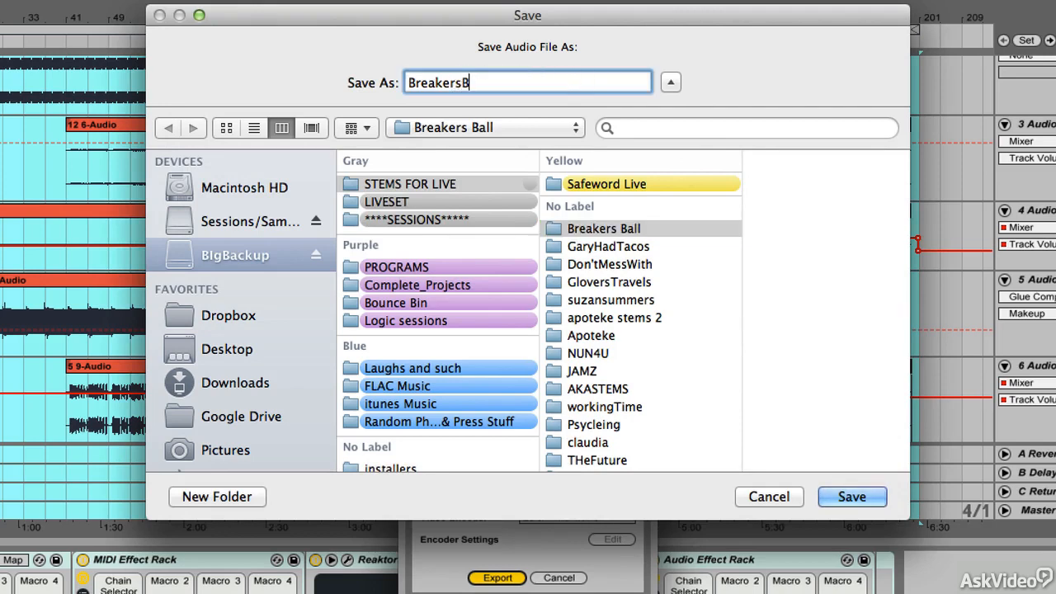
type("ll")
key("Return")
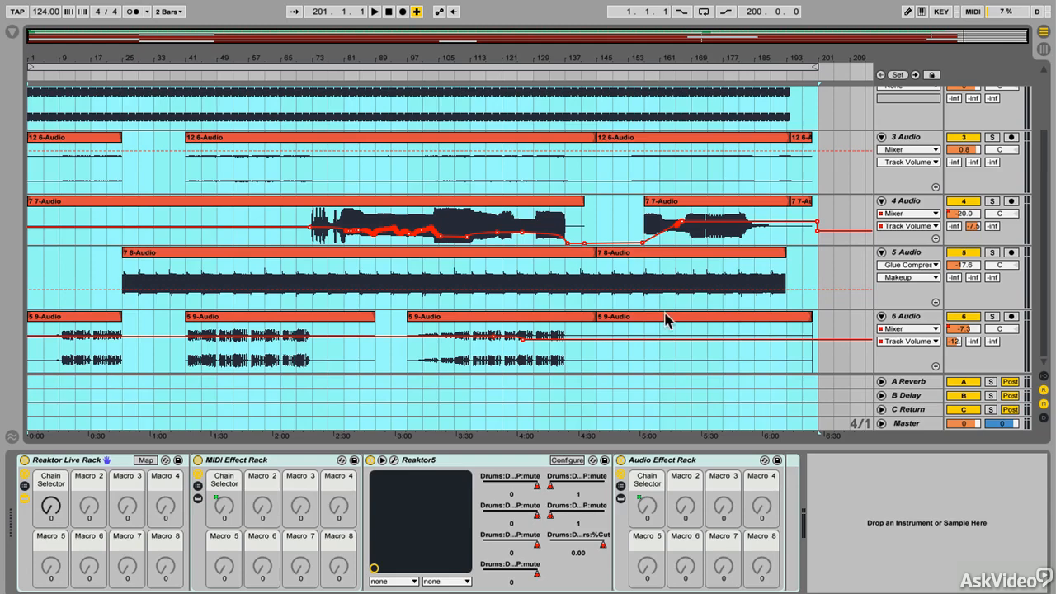
Compare the Session and Arrangement Views, ending in the Session View with the 5 Audio track's devices shown
key("Tab")
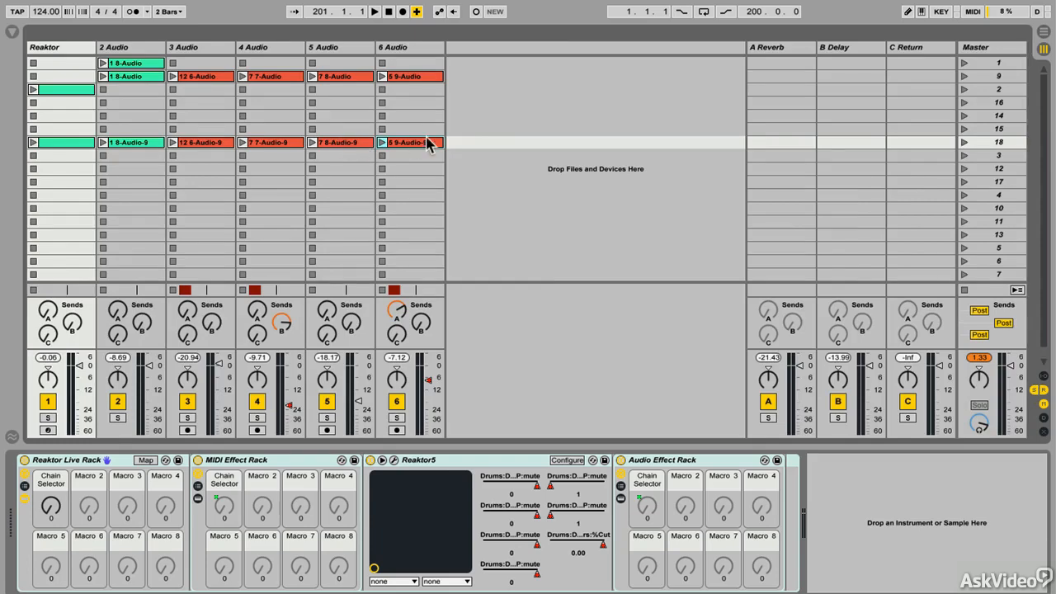
key("Tab")
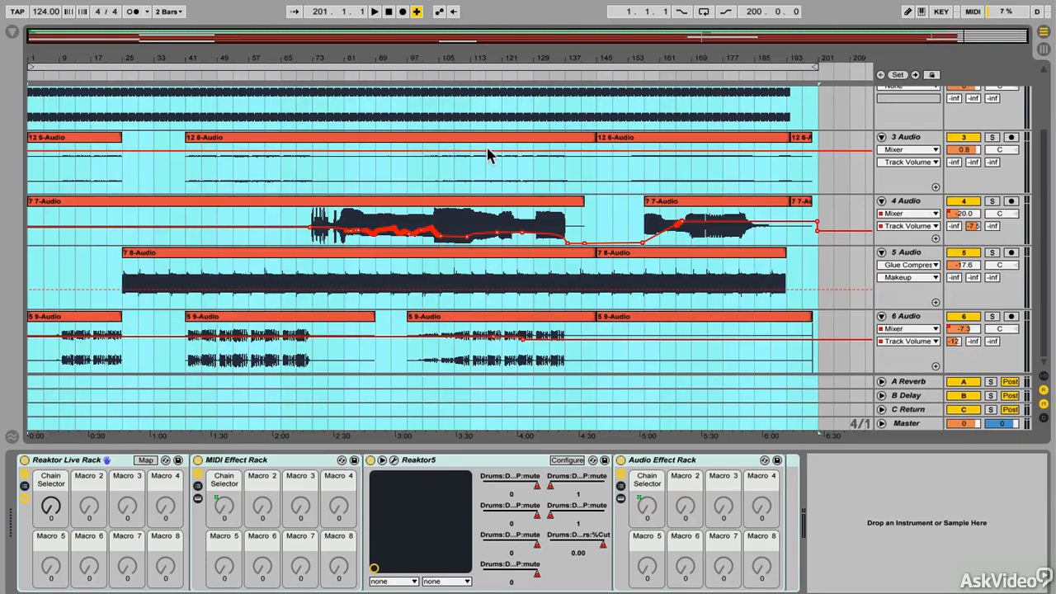
scroll(489, 154, "up", 3)
key("Tab")
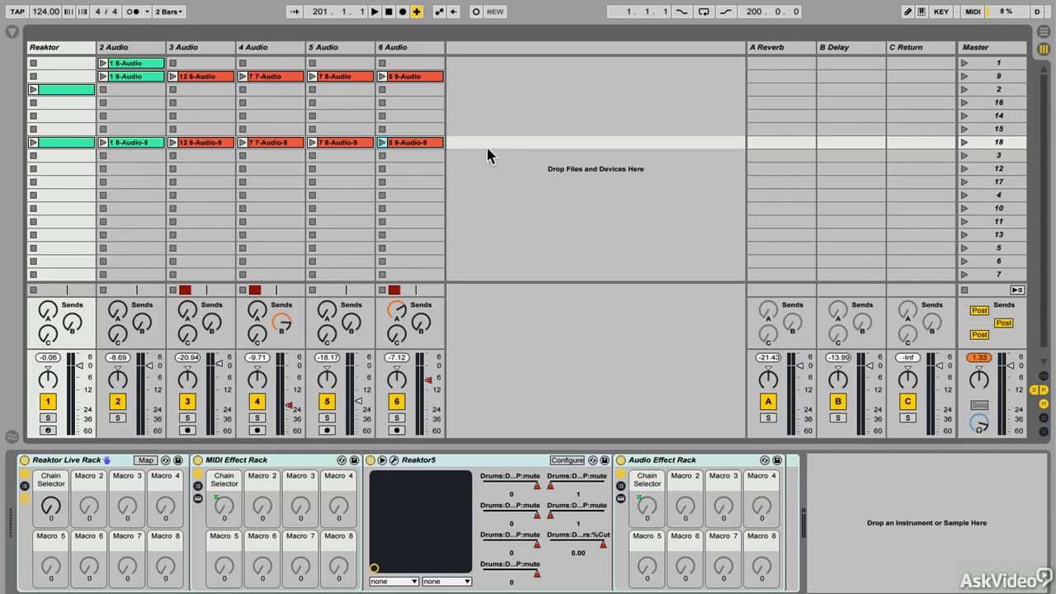
left_click(345, 196)
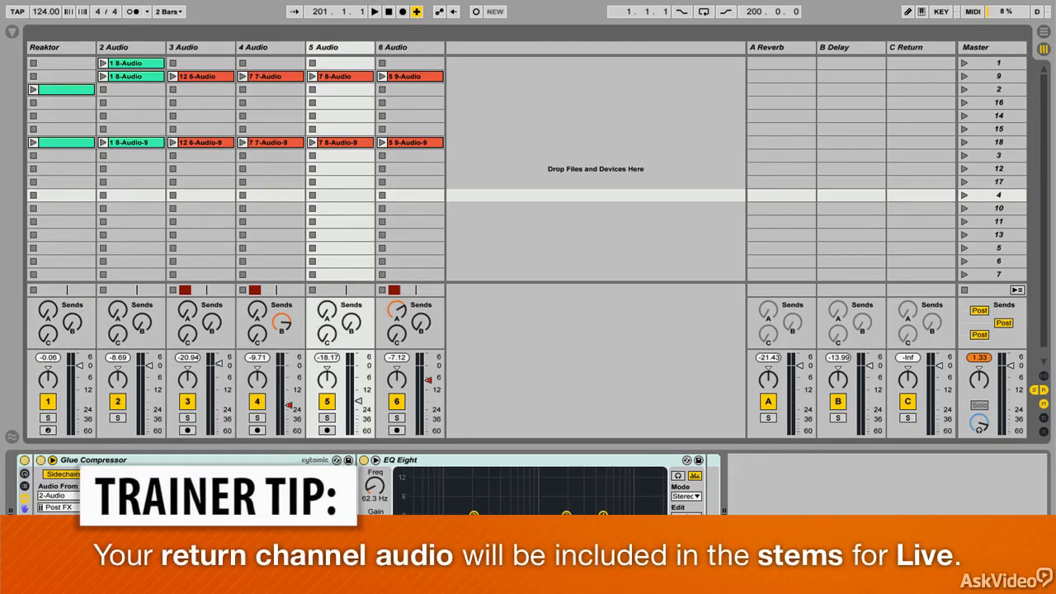